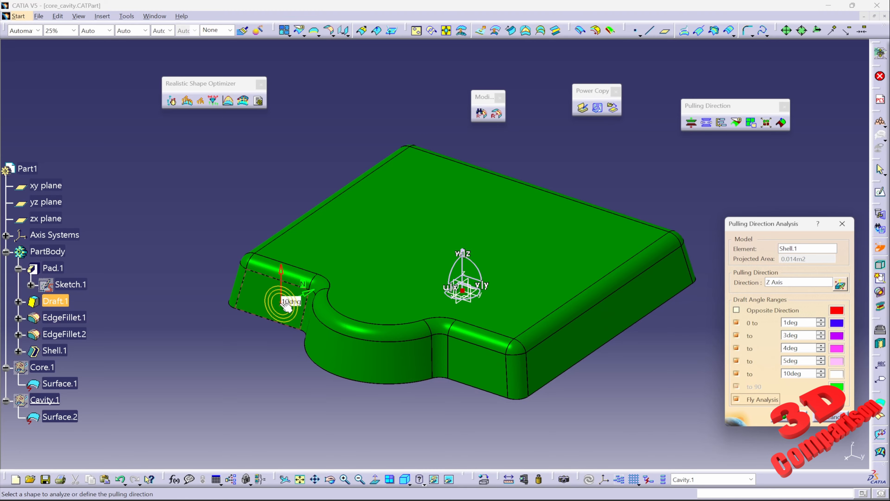
# Close the pulling direction analysis and set the angle of Draft.1 to 2 deg.
pyautogui.click(737, 399)
pyautogui.click(789, 417)
pyautogui.doubleClick(55, 301)
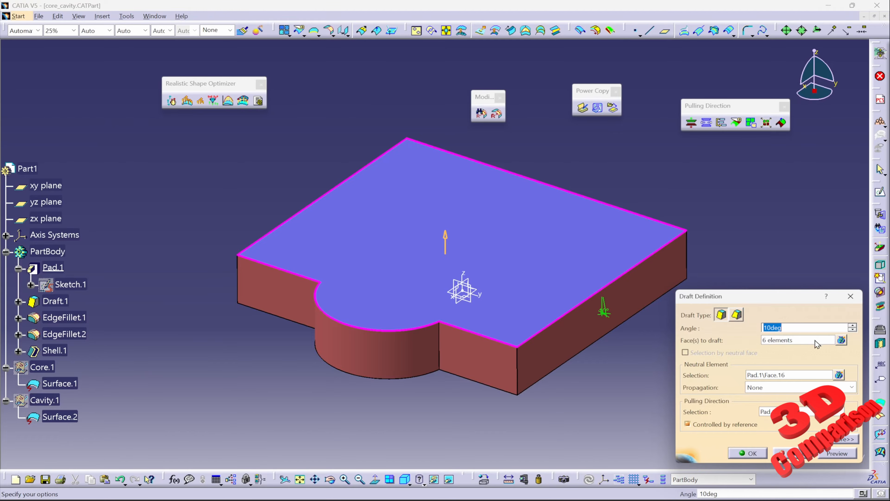
pyautogui.write('2')
pyautogui.click(759, 453)
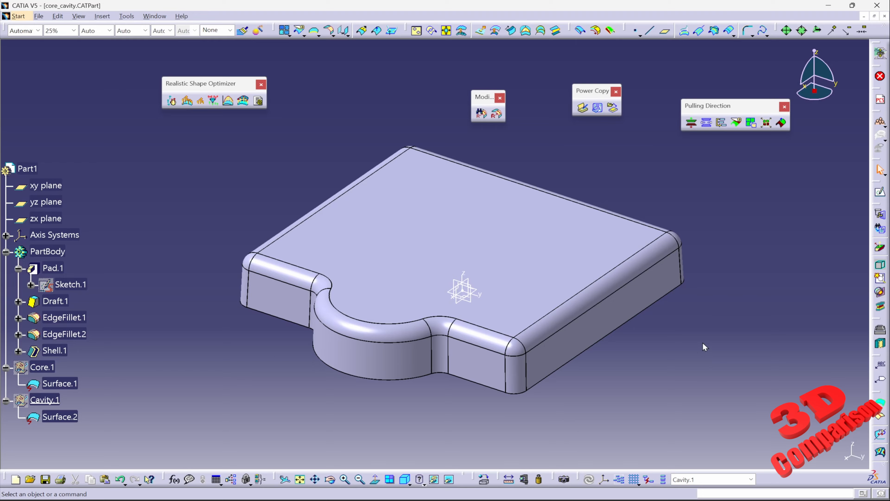
# Analyze the shelled part's draft along the Z axis with range limits of 1, 2, 3, 4 and 5 deg and inspect the side faces.
pyautogui.click(880, 246)
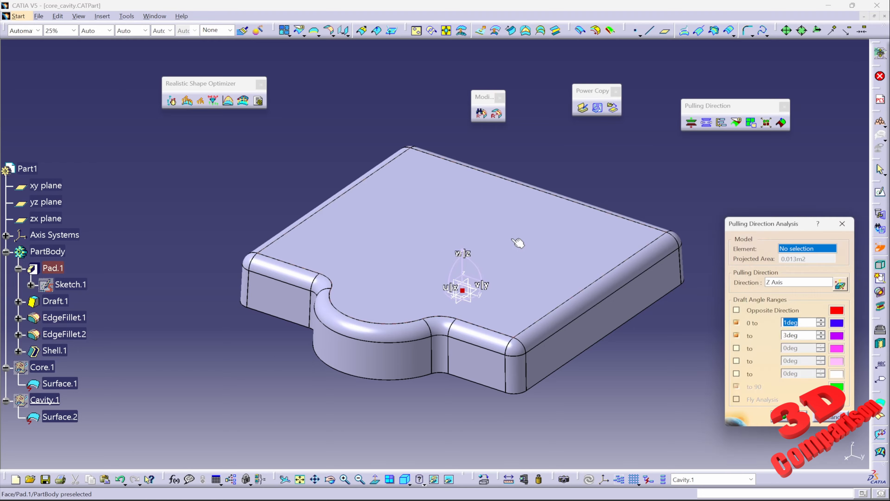
pyautogui.click(518, 242)
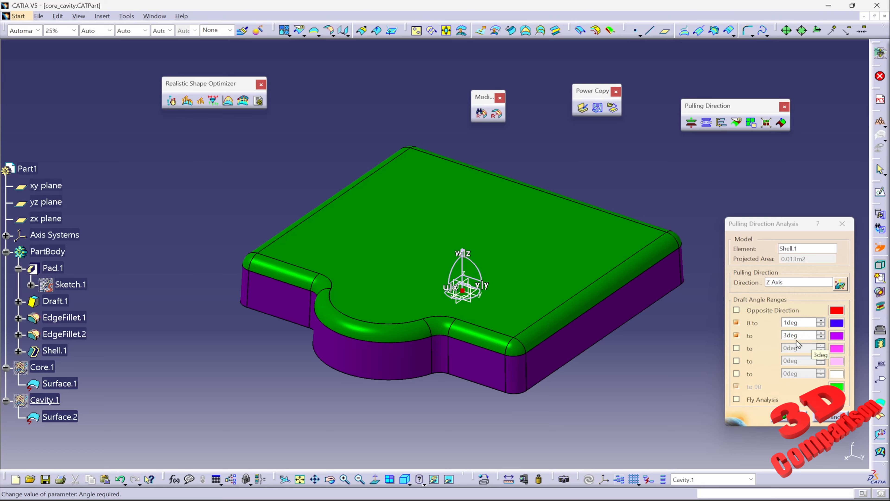
pyautogui.doubleClick(806, 336)
pyautogui.write('2deg')
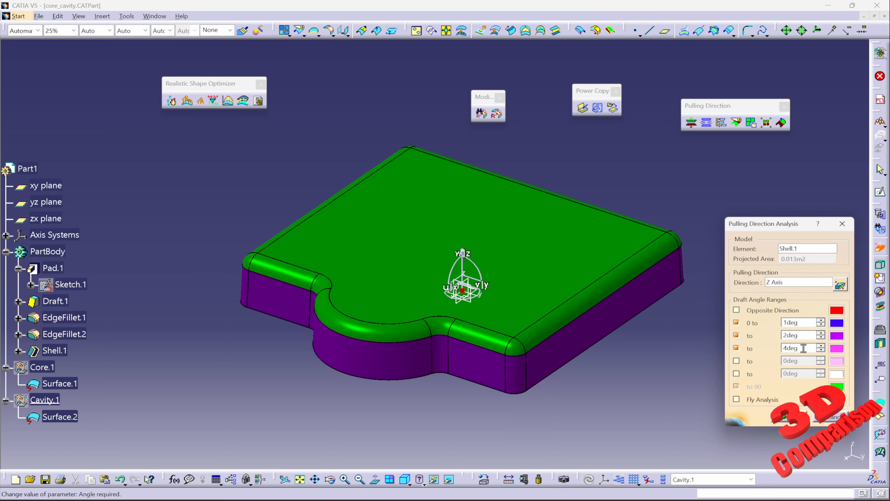
pyautogui.press('Return')
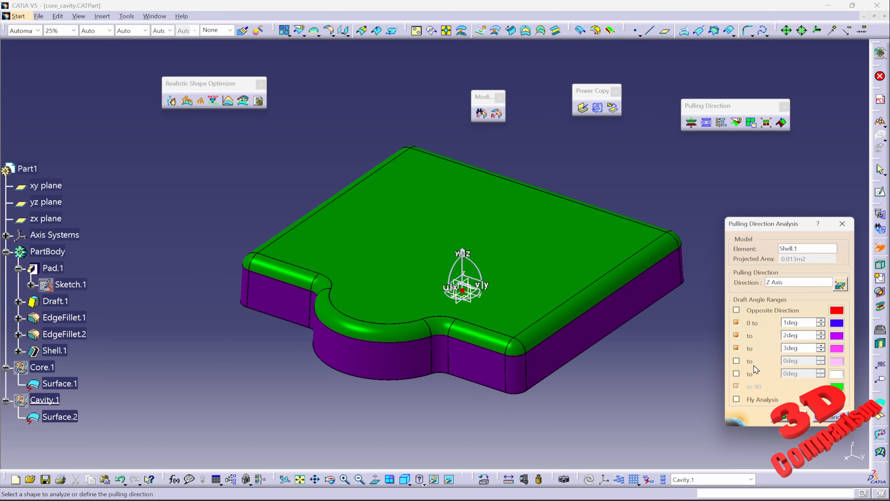
pyautogui.click(736, 361)
pyautogui.click(737, 374)
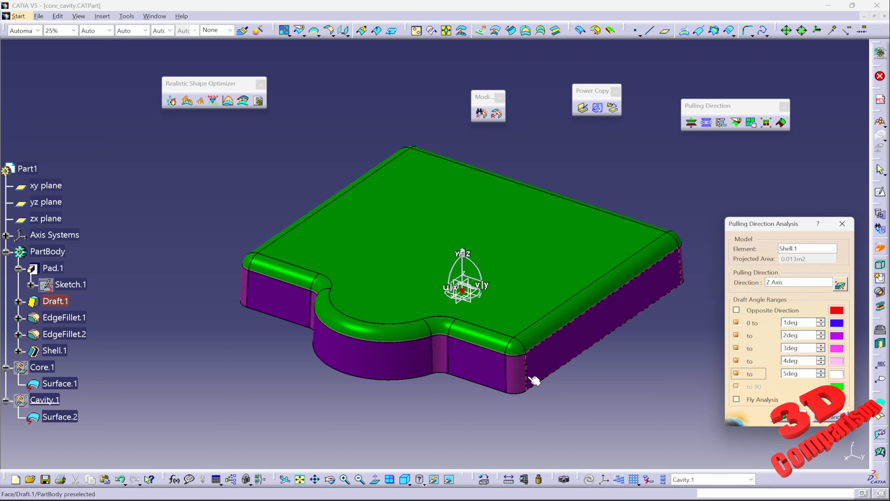
pyautogui.moveTo(533, 378); pyautogui.dragTo(401, 207, button='middle')
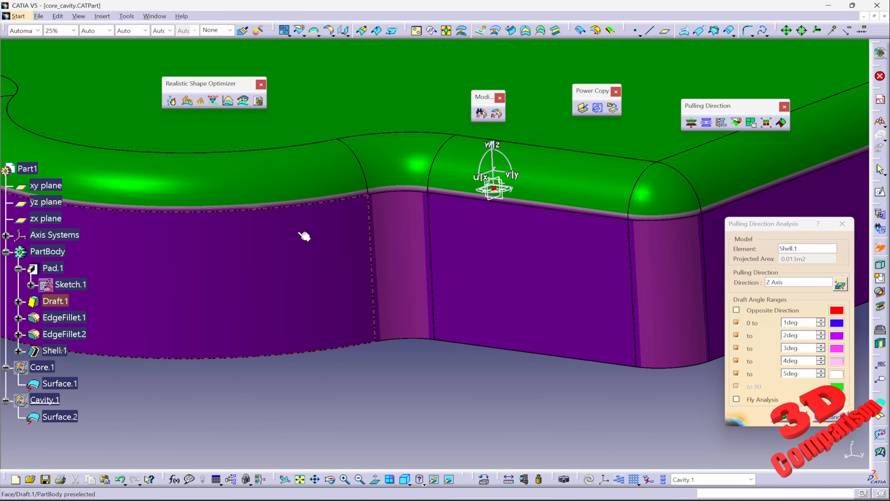
pyautogui.moveTo(434, 265); pyautogui.dragTo(412, 317, button='middle')
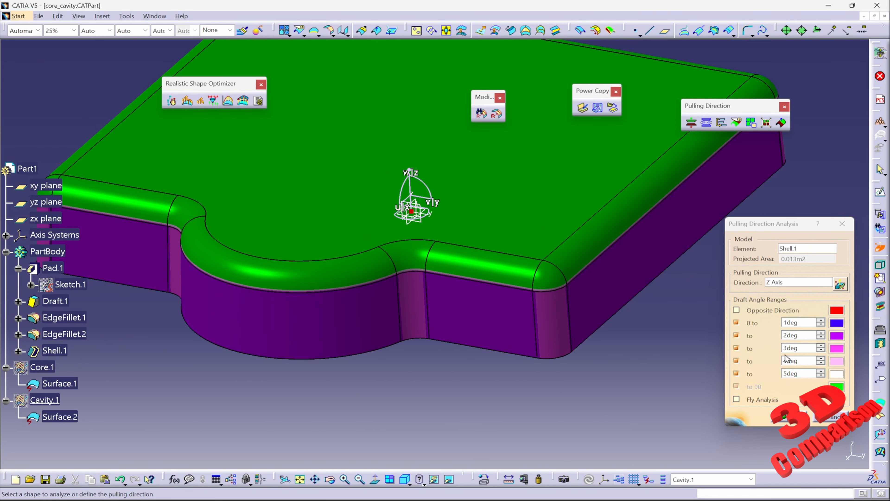
pyautogui.click(824, 420)
# Set the angle of Draft.1 to 3 deg.
pyautogui.rightClick(63, 301)
pyautogui.click(100, 291)
pyautogui.click(165, 291)
pyautogui.write('3')
pyautogui.press('Return')
# Check the part's draft along the Z axis with range limits of 1, 3 and 4 deg.
pyautogui.click(880, 247)
pyautogui.click(535, 269)
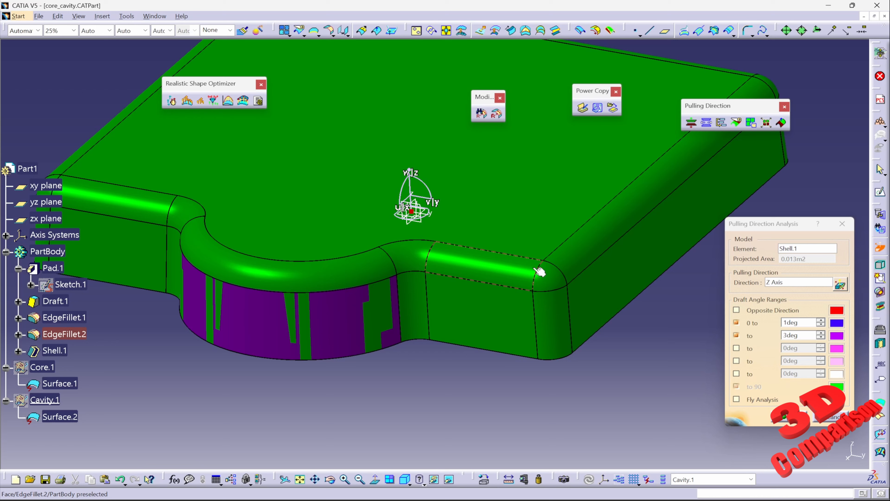
pyautogui.click(736, 348)
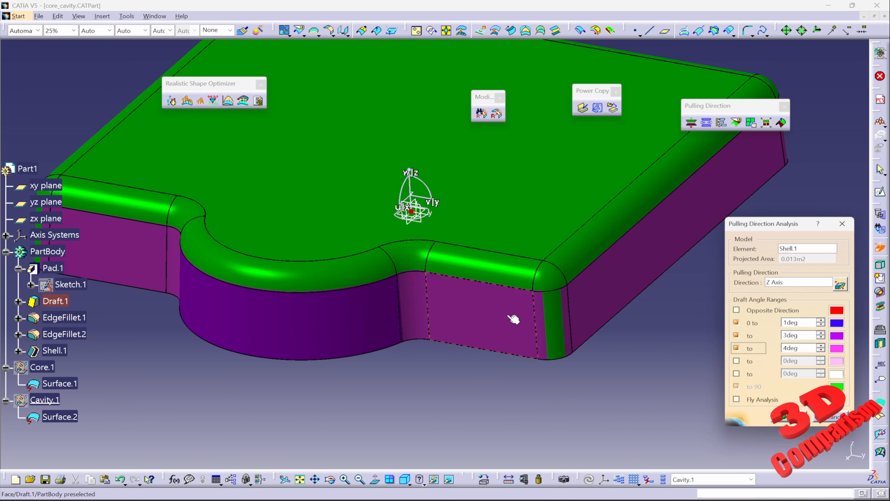
pyautogui.click(831, 417)
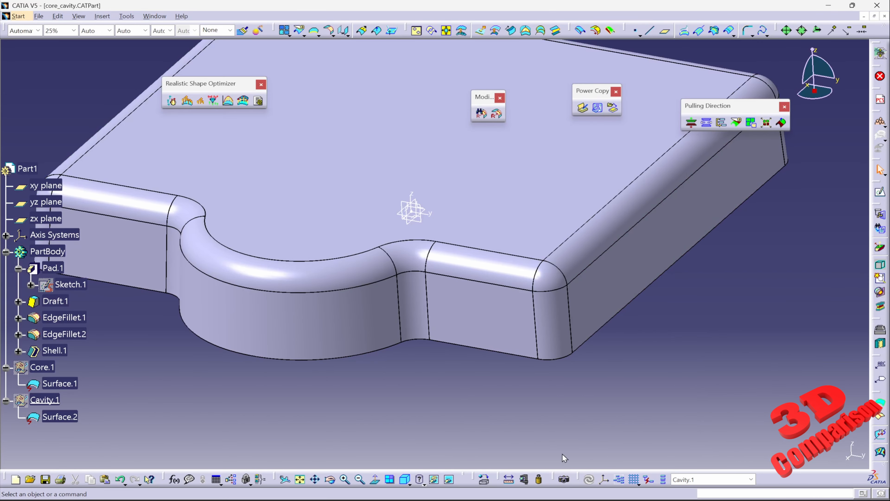
# Measure the angle between the part's top face and the long straight side face.
pyautogui.click(509, 479)
pyautogui.click(563, 195)
pyautogui.click(596, 298)
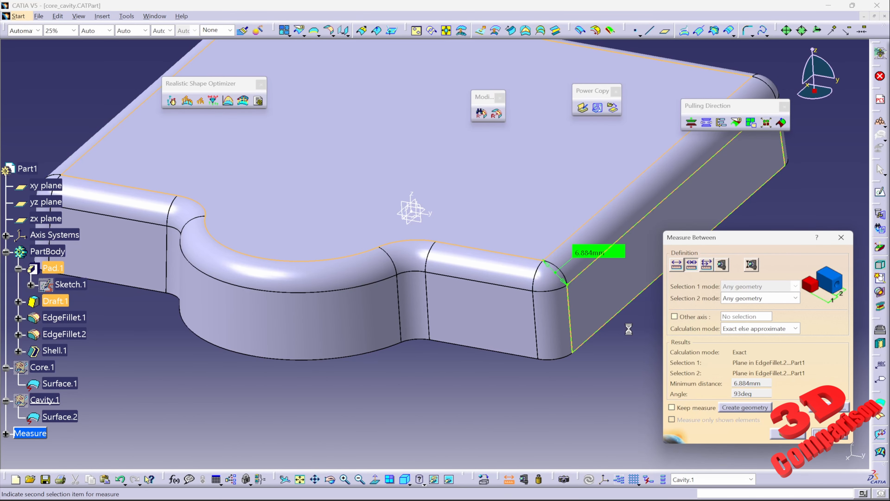
pyautogui.doubleClick(760, 393)
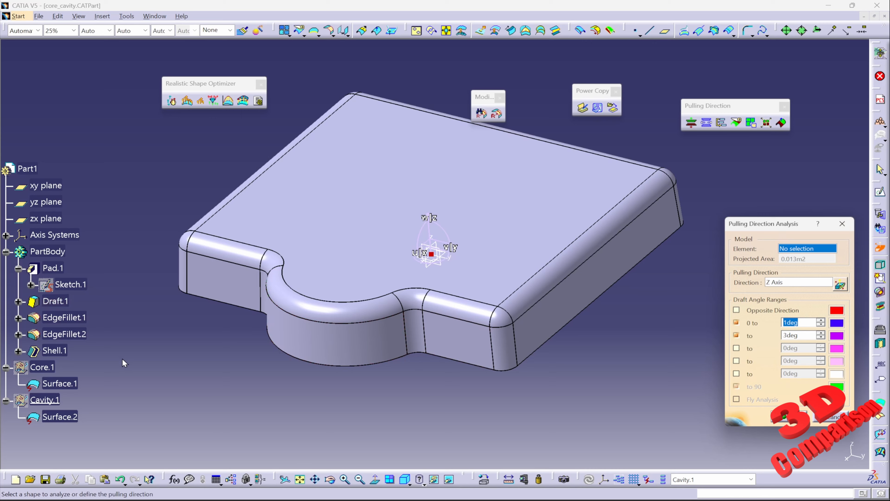
pyautogui.click(833, 417)
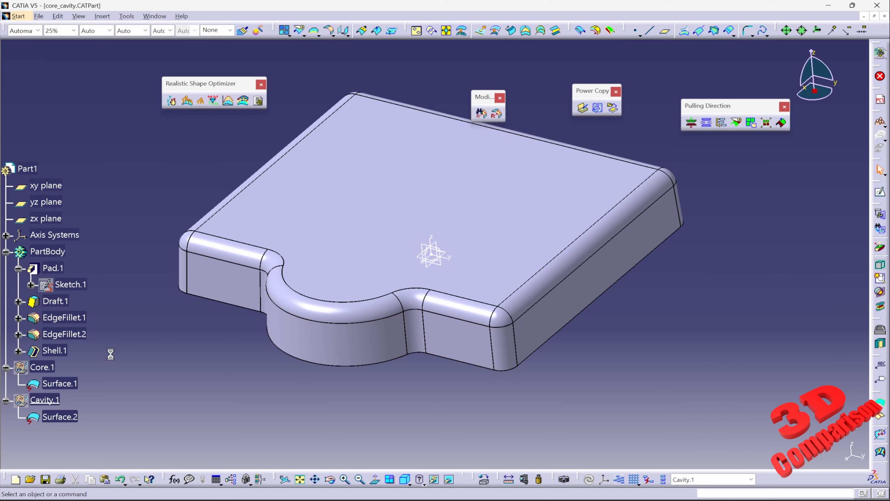
# Delete the existing Core.1 and Cavity.1 geometrical sets.
pyautogui.click(40, 368)
pyautogui.rightClick(43, 371)
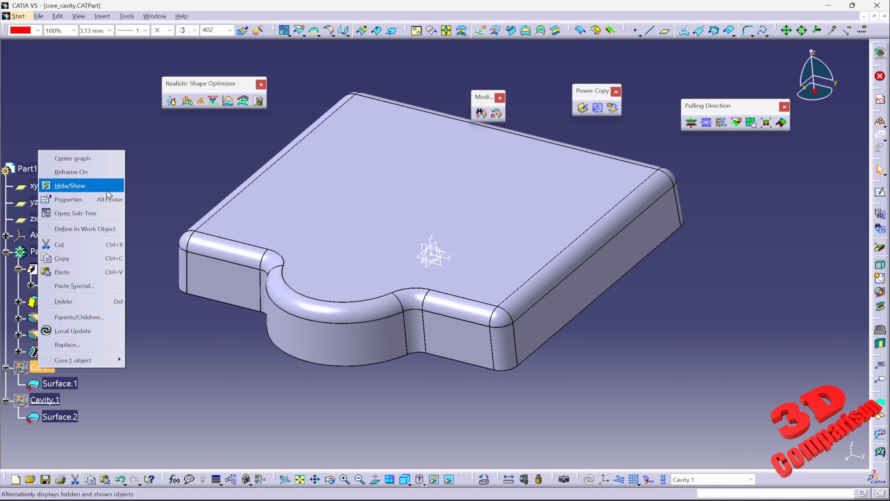
pyautogui.click(76, 183)
pyautogui.click(38, 400)
pyautogui.rightClick(39, 401)
pyautogui.click(70, 220)
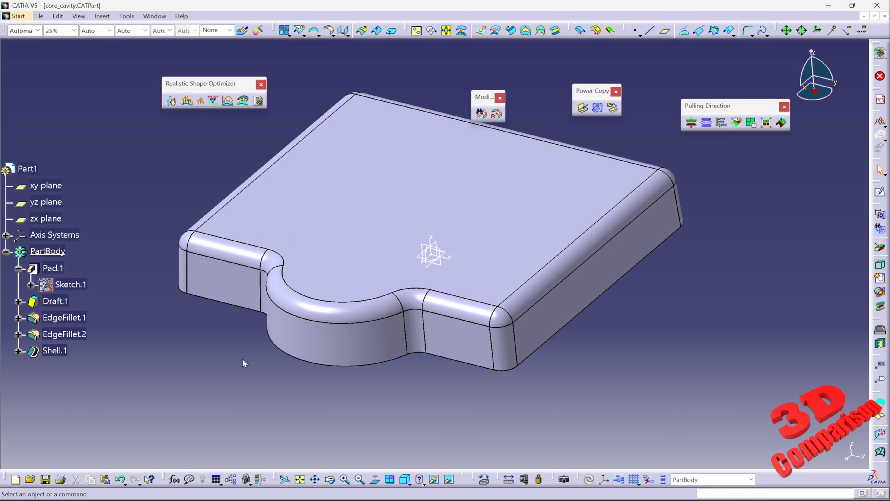
# Start a Main Pulling Direction definition on Shell.1 and expand its area extraction and visualization options.
pyautogui.click(693, 125)
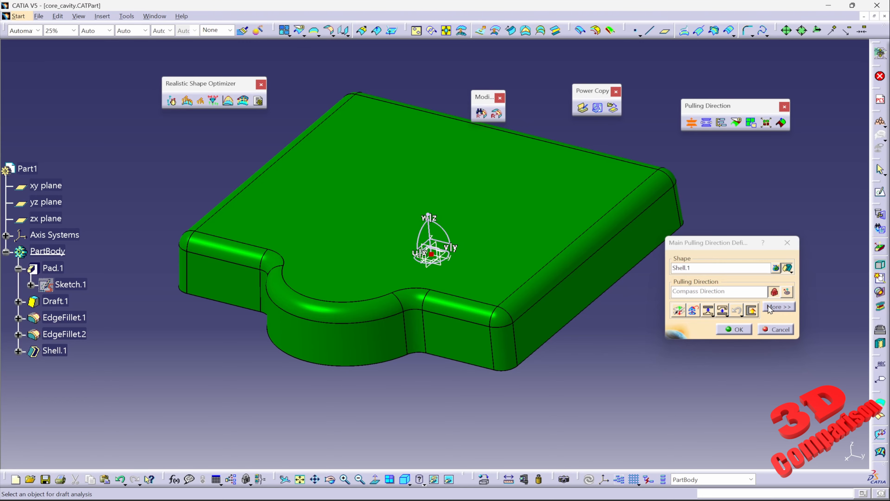
pyautogui.click(779, 307)
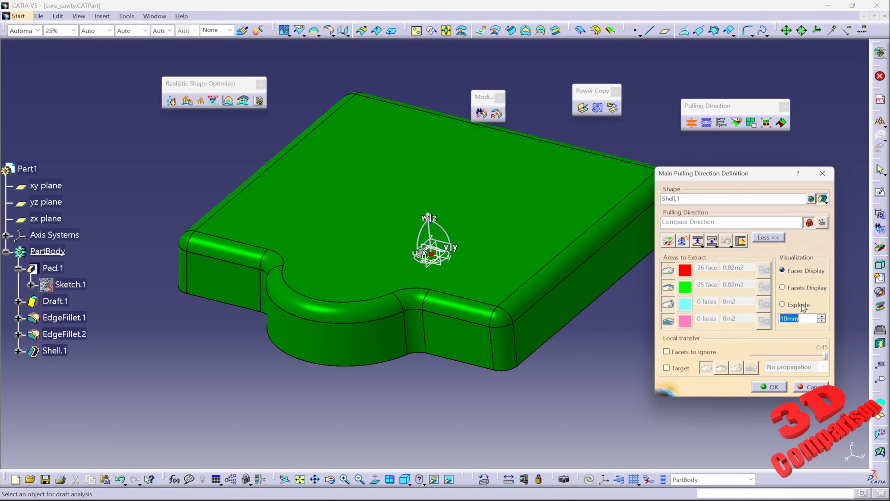
pyautogui.moveTo(554, 344); pyautogui.dragTo(492, 206, button='middle')
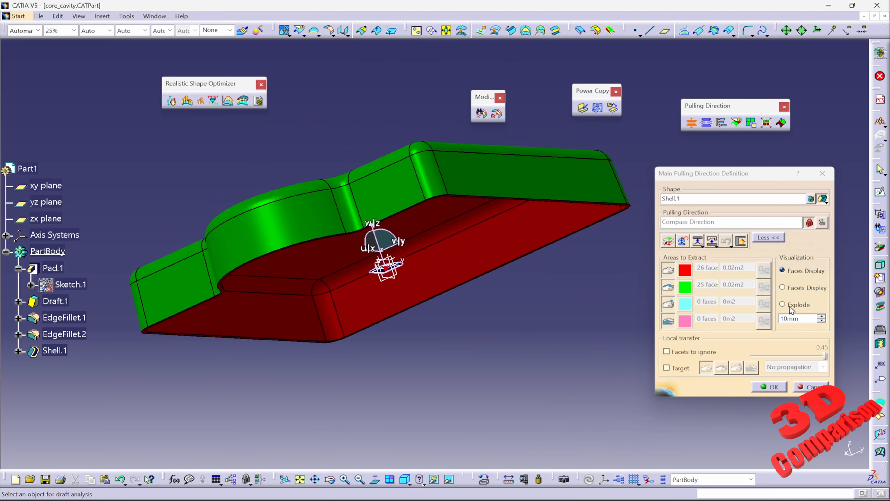
# Preview the core and cavity areas exploded by 50 mm.
pyautogui.click(782, 305)
pyautogui.moveTo(547, 245); pyautogui.dragTo(571, 316, button='middle')
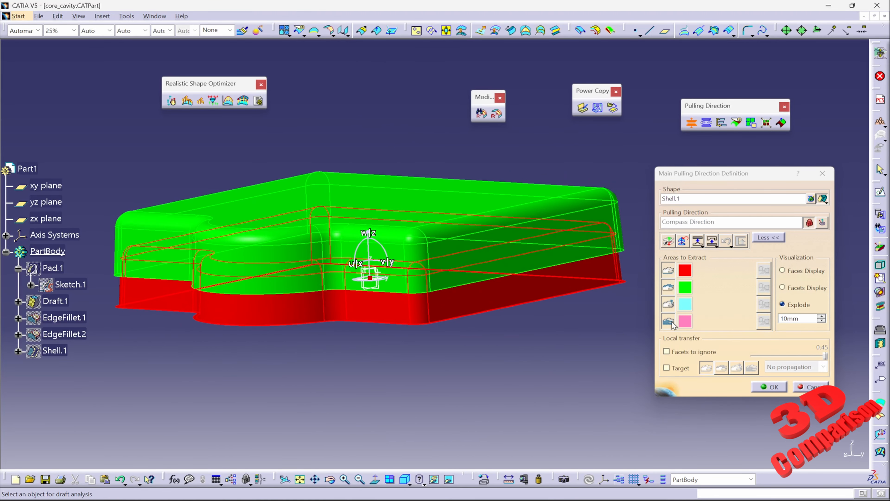
pyautogui.click(822, 315)
pyautogui.click(822, 316)
pyautogui.click(822, 316)
pyautogui.click(823, 315)
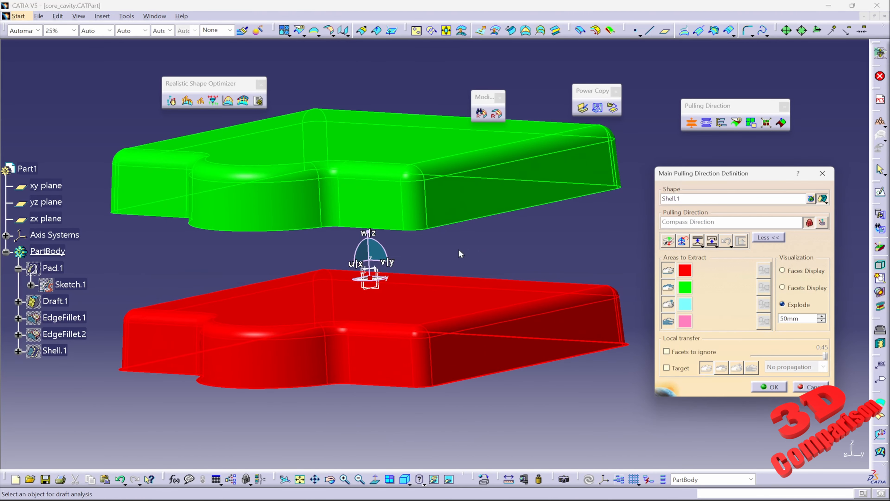
pyautogui.moveTo(459, 253); pyautogui.dragTo(519, 356, button='middle')
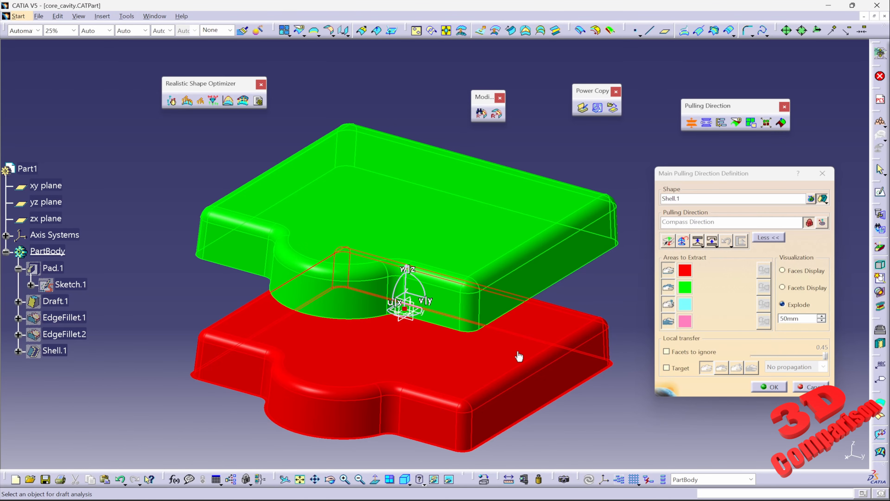
# Switch the visualization back to Faces Display and inspect the coloured core and cavity faces from below and above.
pyautogui.click(783, 270)
pyautogui.moveTo(519, 351); pyautogui.dragTo(502, 224, button='middle')
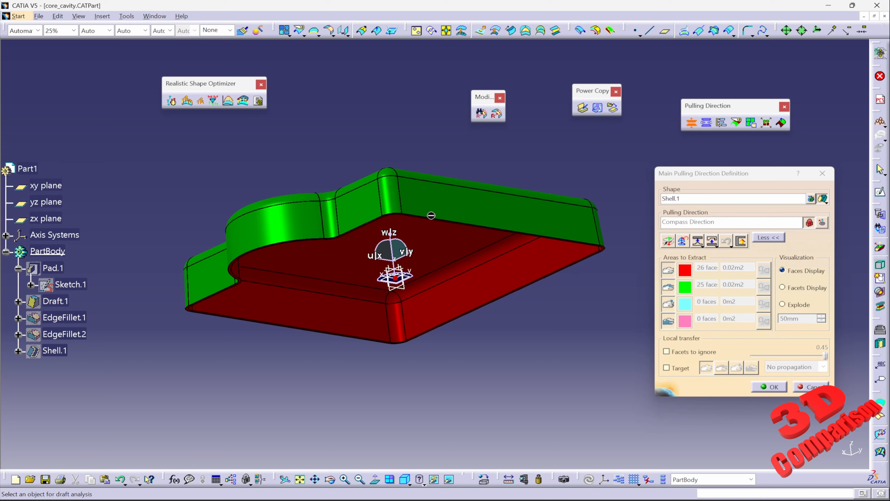
pyautogui.moveTo(431, 215); pyautogui.dragTo(442, 295, button='middle')
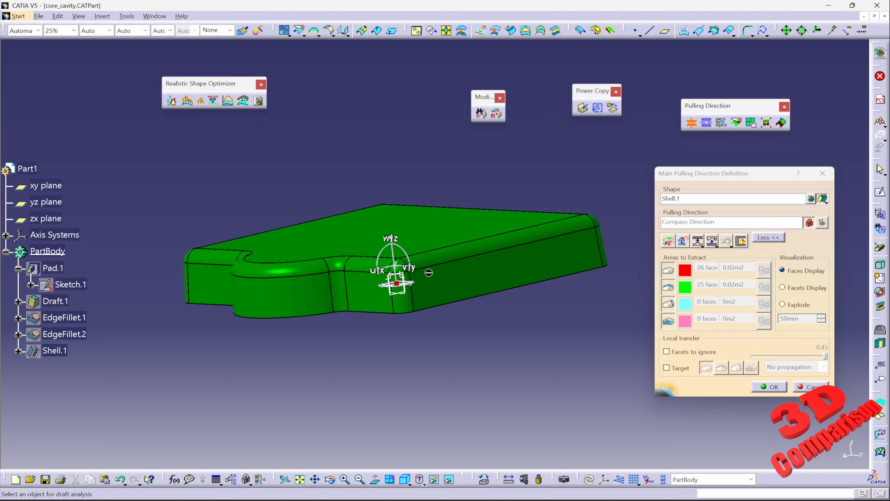
pyautogui.click(683, 240)
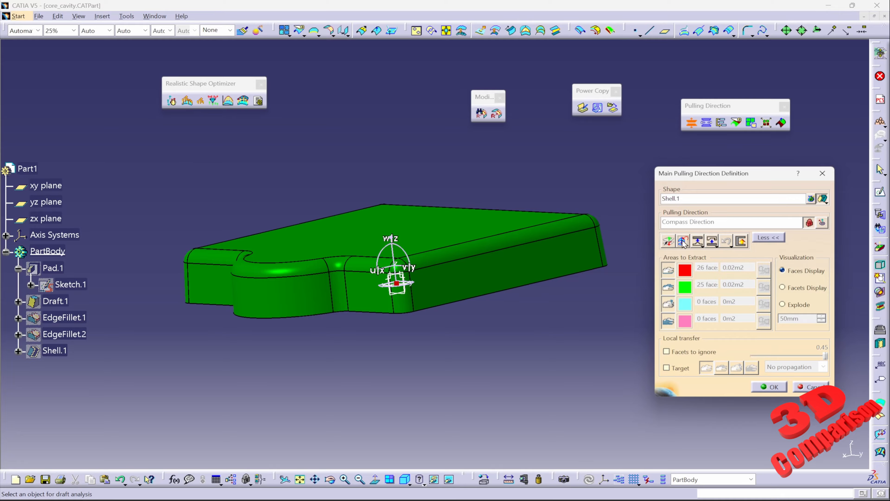
pyautogui.moveTo(518, 242); pyautogui.dragTo(526, 273, button='middle')
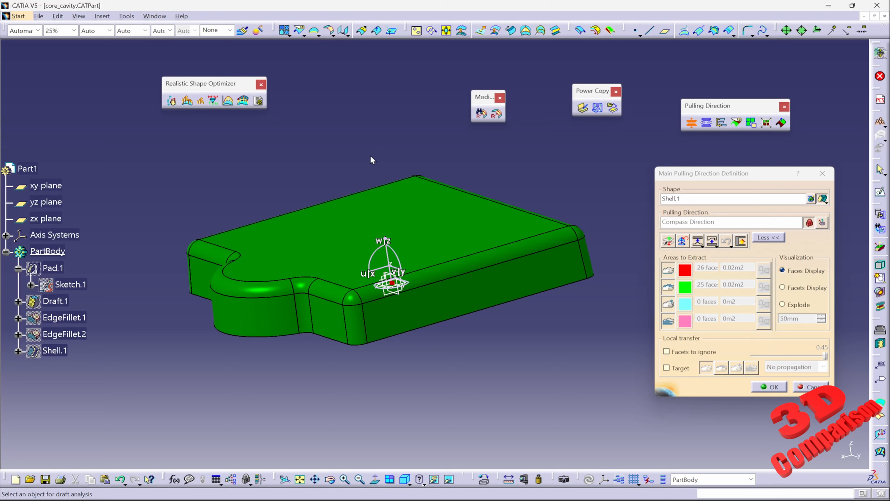
# Choose Extract for Shell.1 and create the core and cavity surfaces from the main pulling direction.
pyautogui.click(668, 245)
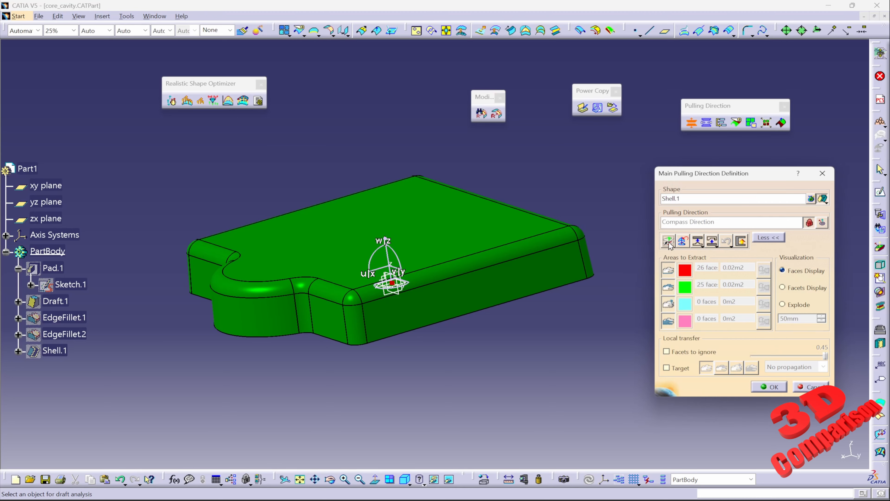
pyautogui.click(828, 204)
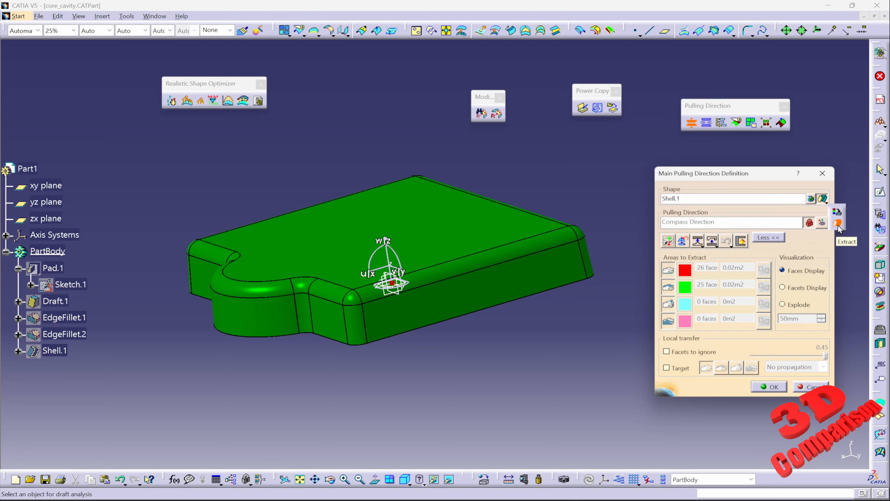
pyautogui.click(773, 387)
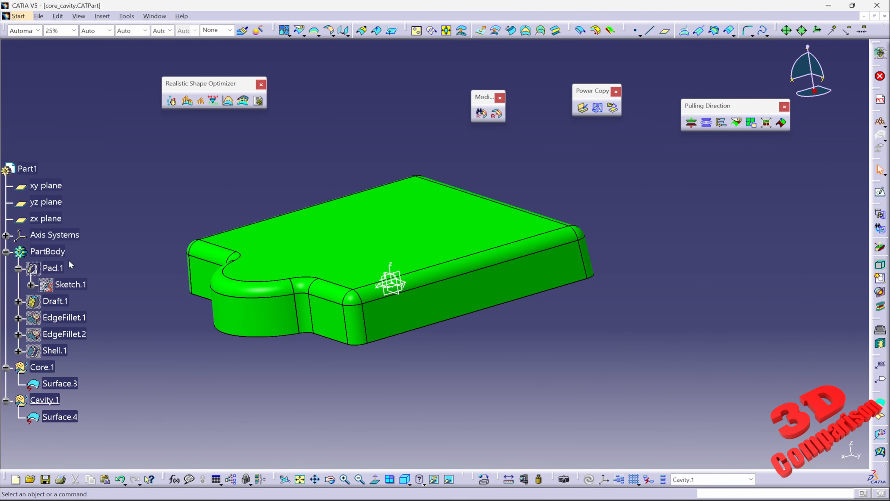
# Hide the PartBody and the Core.1 set to isolate the cavity surface and view it from below.
pyautogui.rightClick(52, 251)
pyautogui.click(83, 285)
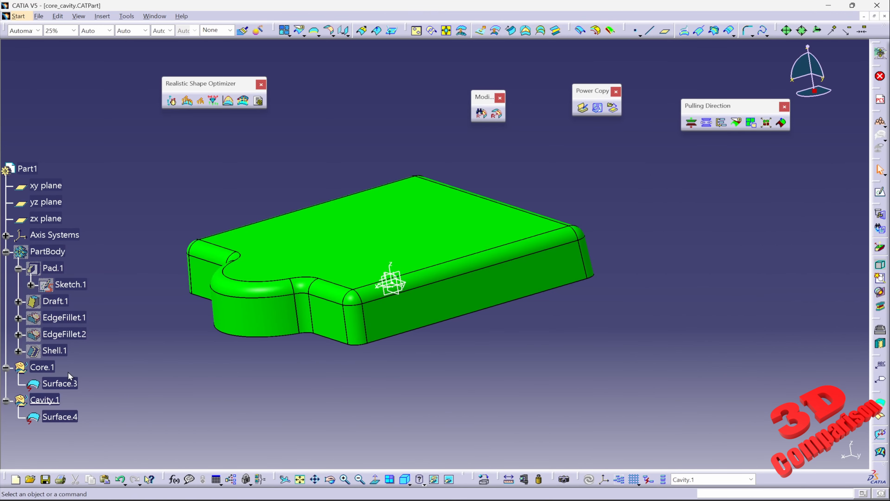
pyautogui.rightClick(53, 368)
pyautogui.click(110, 189)
pyautogui.moveTo(259, 322); pyautogui.dragTo(342, 295, button='middle')
pyautogui.moveTo(483, 249); pyautogui.dragTo(386, 184, button='middle')
# Show the Core.1 set again and highlight the Cavity.1 set to compare the core and cavity surfaces together.
pyautogui.rightClick(46, 369)
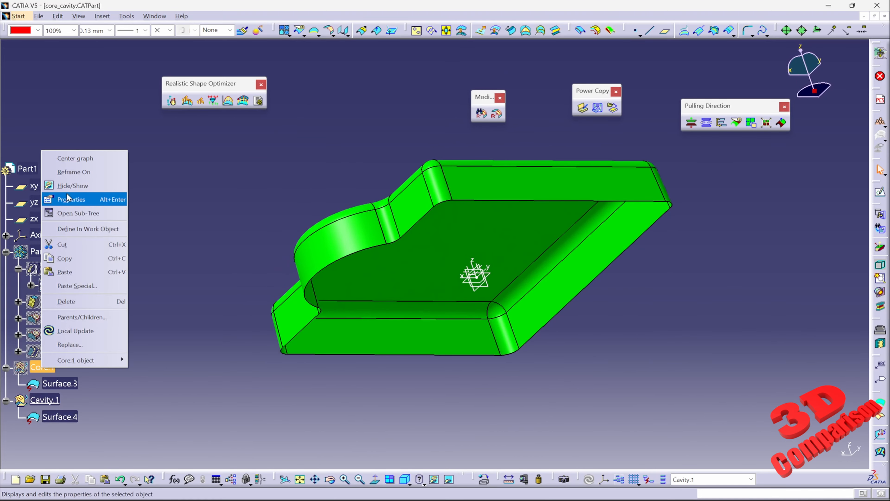
pyautogui.click(75, 185)
pyautogui.rightClick(46, 400)
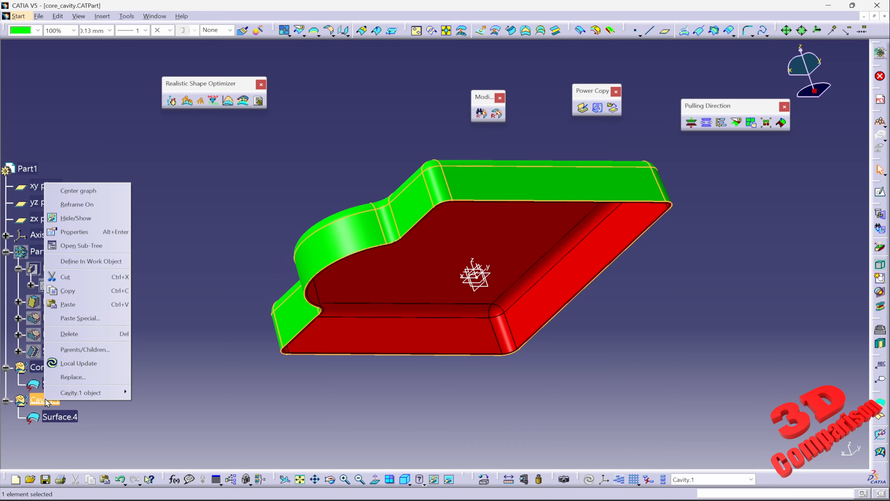
pyautogui.click(87, 206)
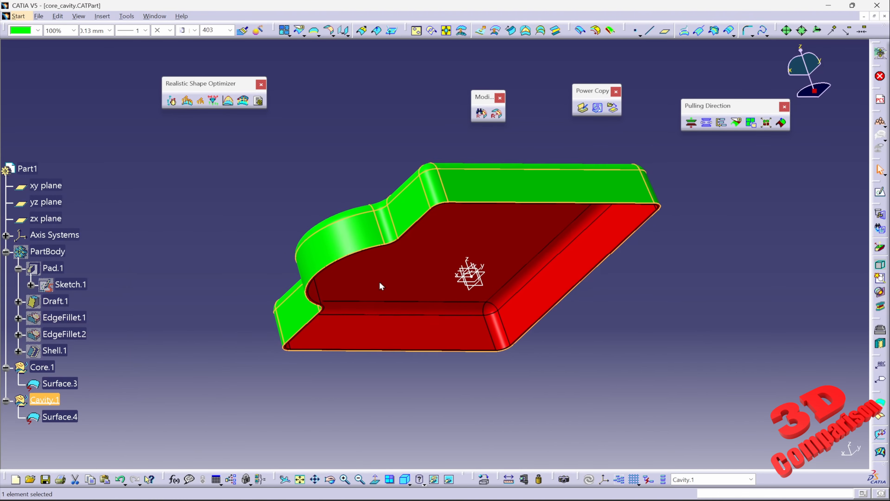
pyautogui.click(48, 401)
# Hide the Core.1 set to view the cavity surface alone, and restore its visibility.
pyautogui.rightClick(42, 369)
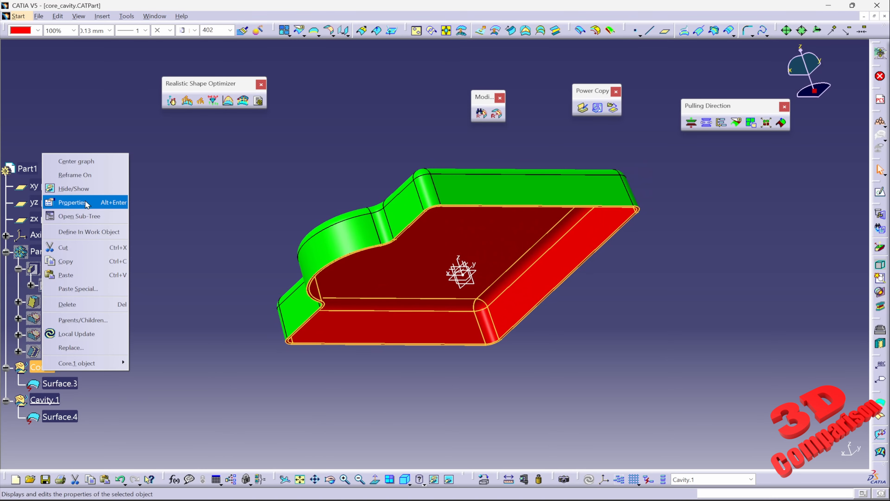
pyautogui.click(92, 189)
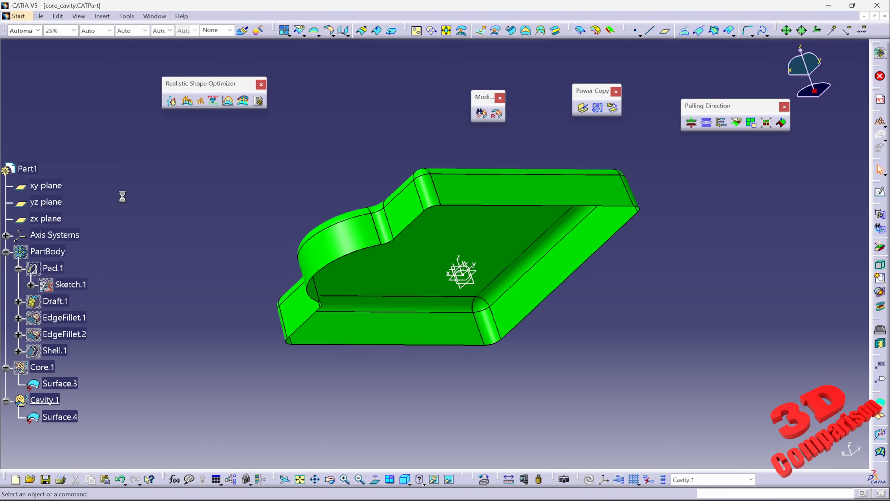
pyautogui.rightClick(51, 366)
pyautogui.click(82, 180)
# Hide the Cavity.1 set to isolate the core surface and inspect its inner faces and rim edge up close.
pyautogui.rightClick(54, 402)
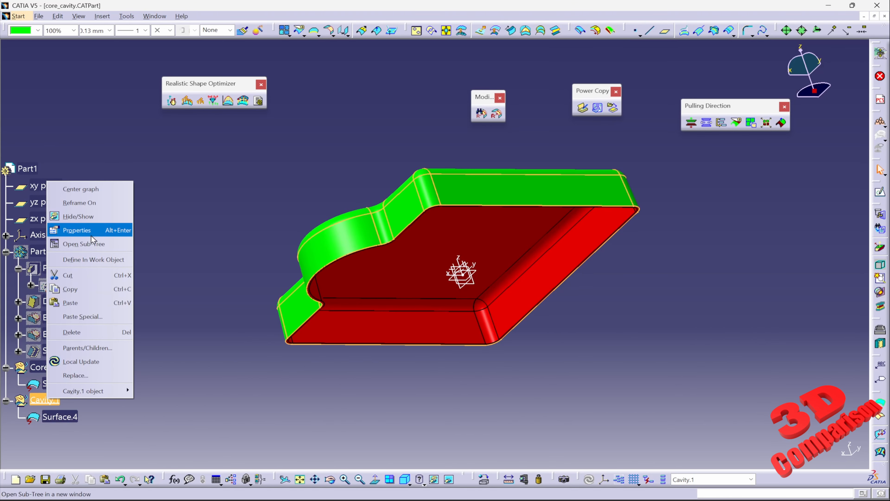
pyautogui.click(80, 214)
pyautogui.moveTo(407, 225); pyautogui.dragTo(502, 277, button='middle')
pyautogui.moveTo(358, 351); pyautogui.dragTo(416, 324, button='middle')
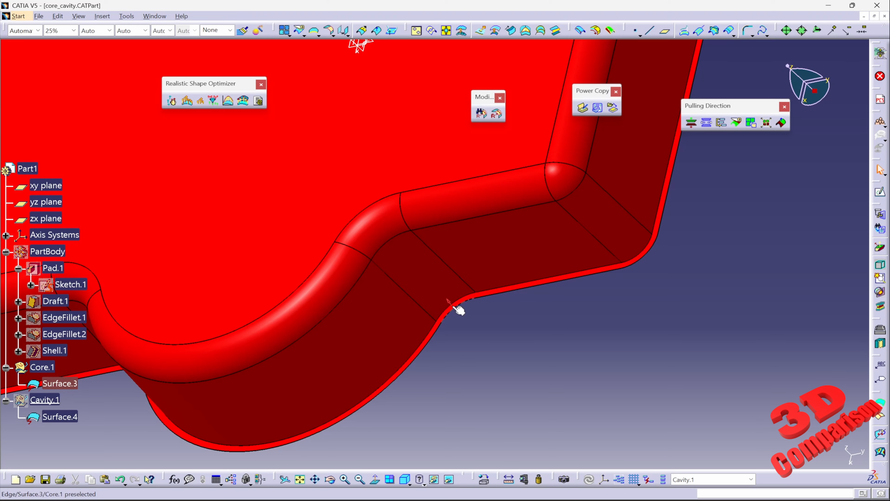
pyautogui.moveTo(426, 277); pyautogui.dragTo(457, 193, button='middle')
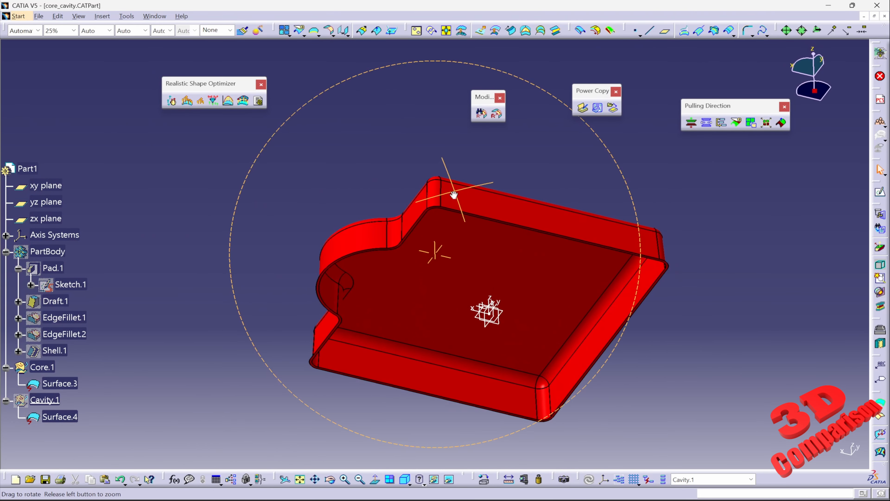
# Check the inside thickness in the Shell.1 definition without changing it, and view the core surface from above.
pyautogui.rightClick(62, 350)
pyautogui.moveTo(127, 340)
pyautogui.click(166, 339)
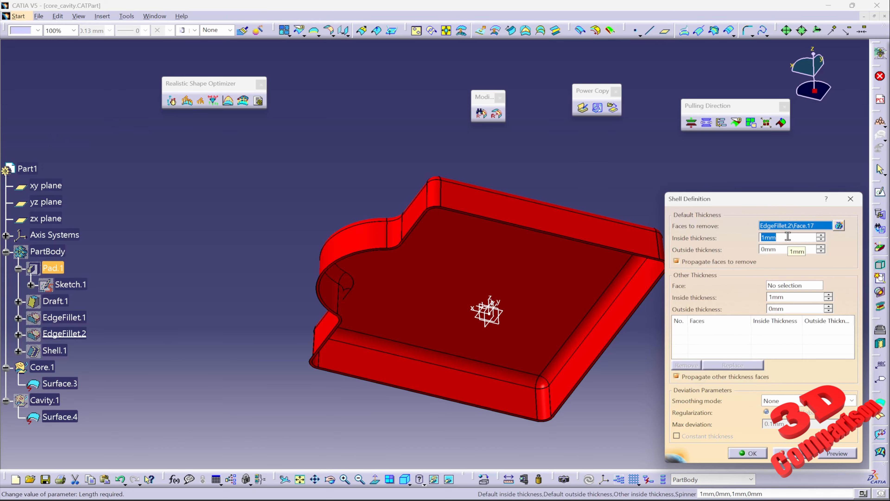
pyautogui.press('Escape')
pyautogui.moveTo(457, 228); pyautogui.dragTo(481, 403, button='middle')
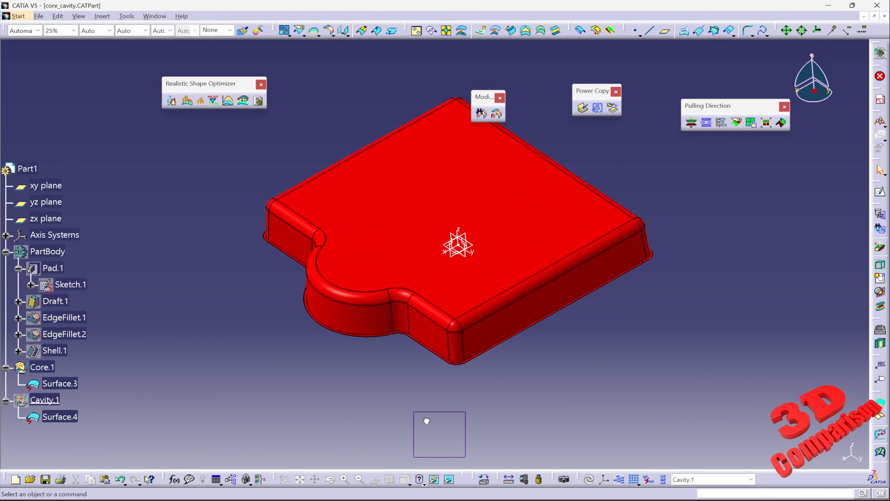
pyautogui.moveTo(466, 457); pyautogui.dragTo(848, 187)
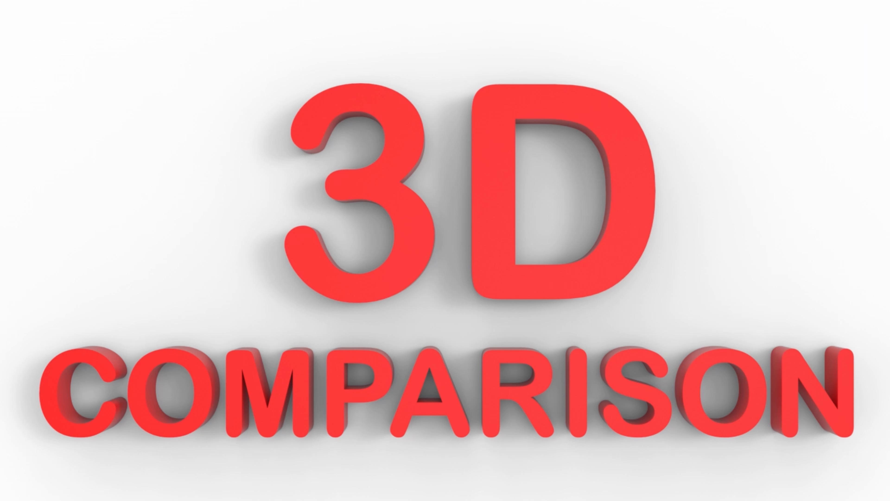